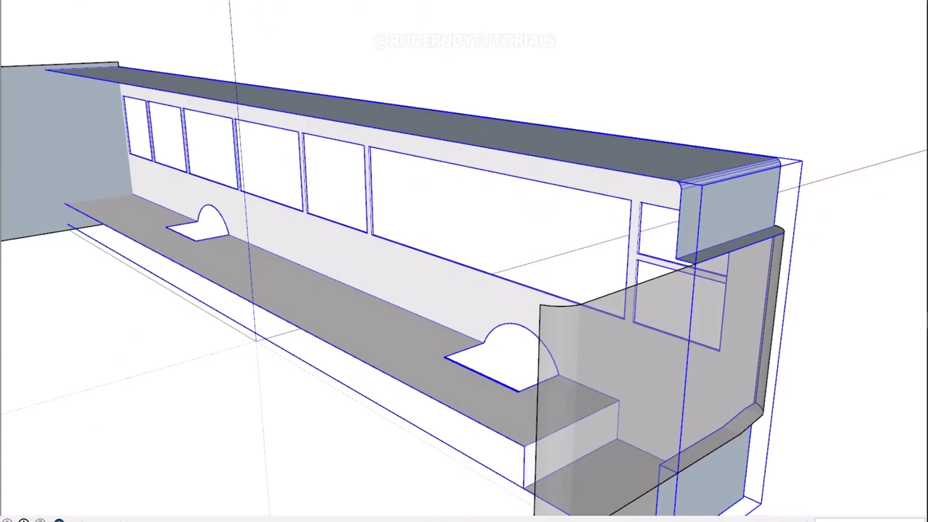
# - Orbit to the bus side and bring up the context menu for its geometry
pyautogui.moveTo(463, 290); pyautogui.dragTo(378, 229, button='middle')
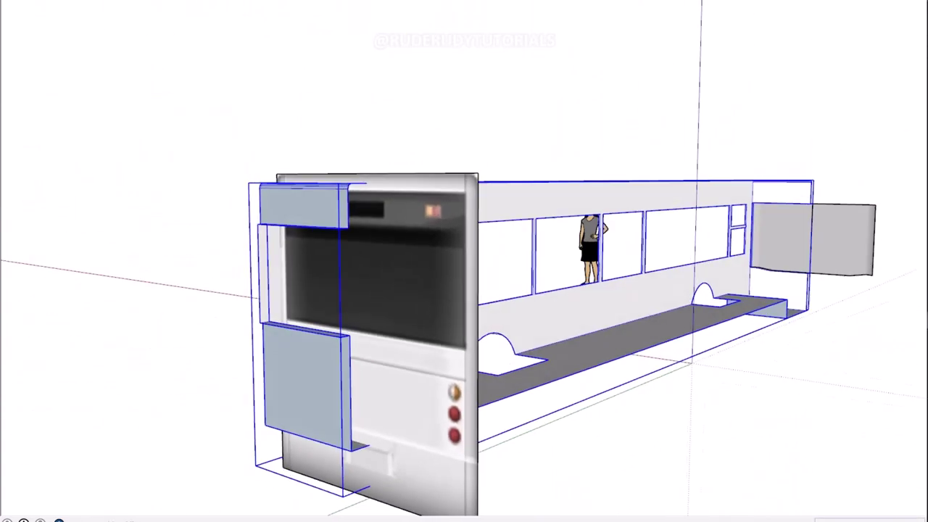
pyautogui.rightClick(379, 229)
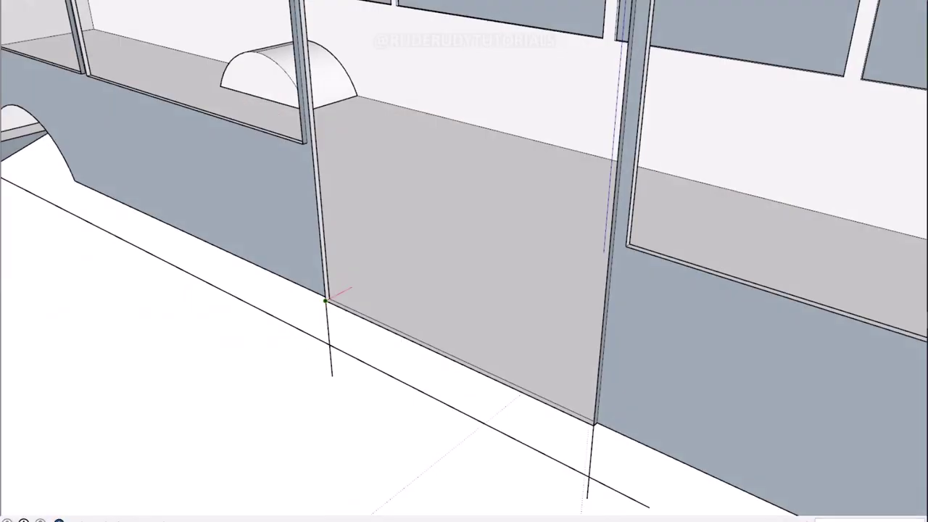
# - Orbit the view to face the door opening from the other side
pyautogui.moveTo(352, 287); pyautogui.dragTo(630, 280, button='middle')
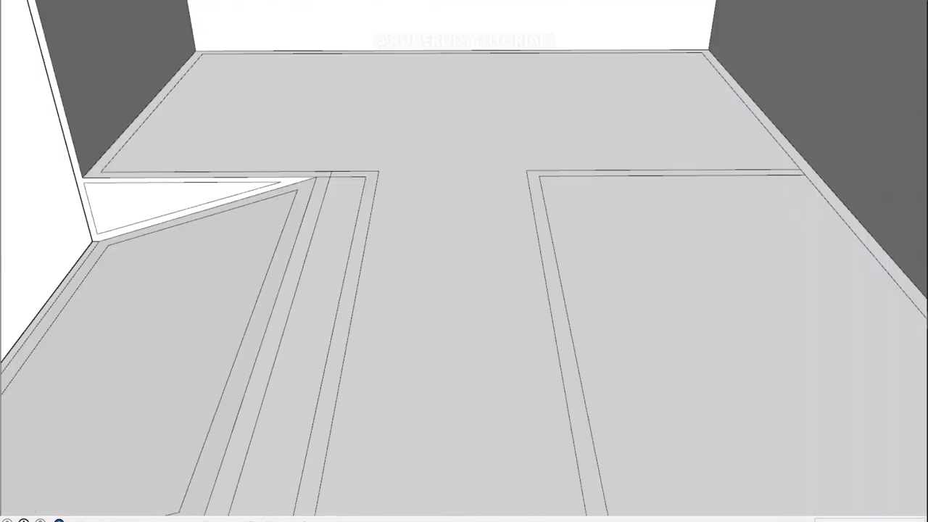
# - Zoom and orbit the view back to show more of the interior walls
pyautogui.scroll(1, 310, 349)
pyautogui.moveTo(311, 349); pyautogui.dragTo(341, 311, button='middle')
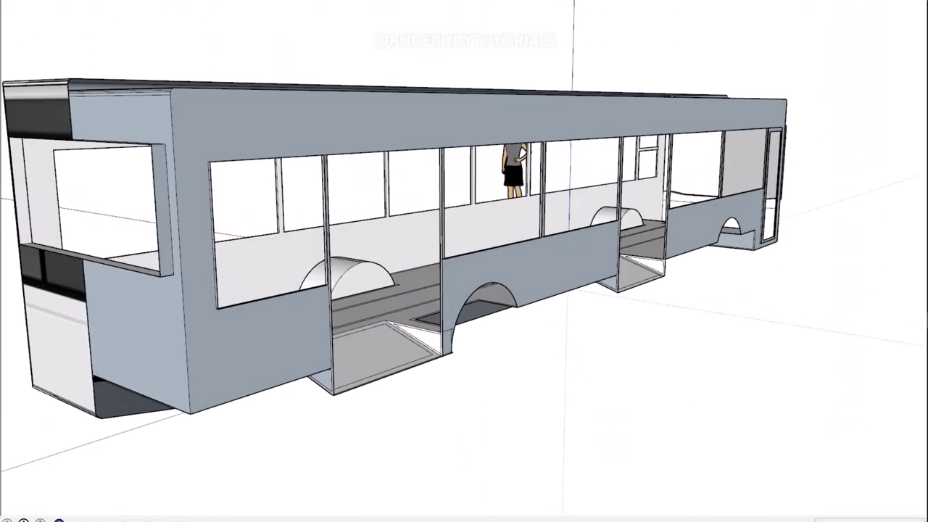
# - Start the Paint Bucket (B) to bring up the materials for the floor
pyautogui.press('b')
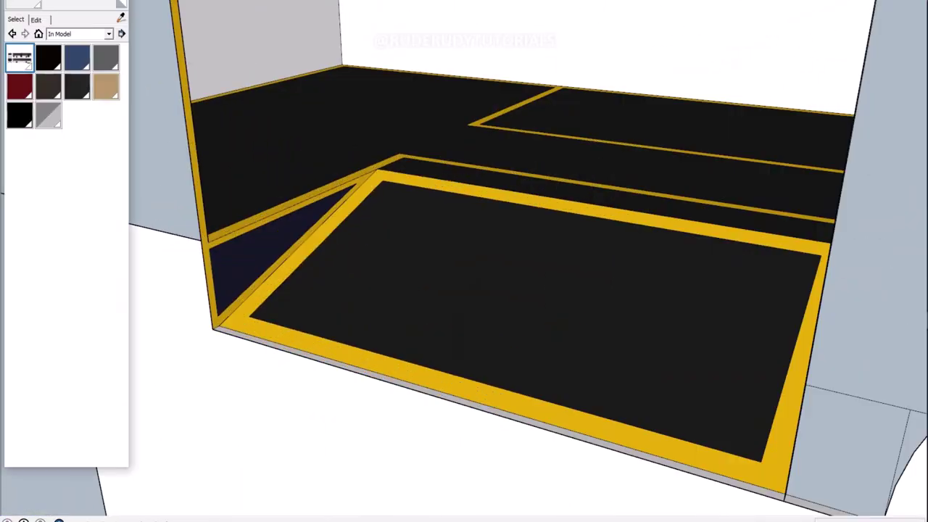
# - Zoom the view in on the remaining floor faces
pyautogui.scroll(5, 214, 261)
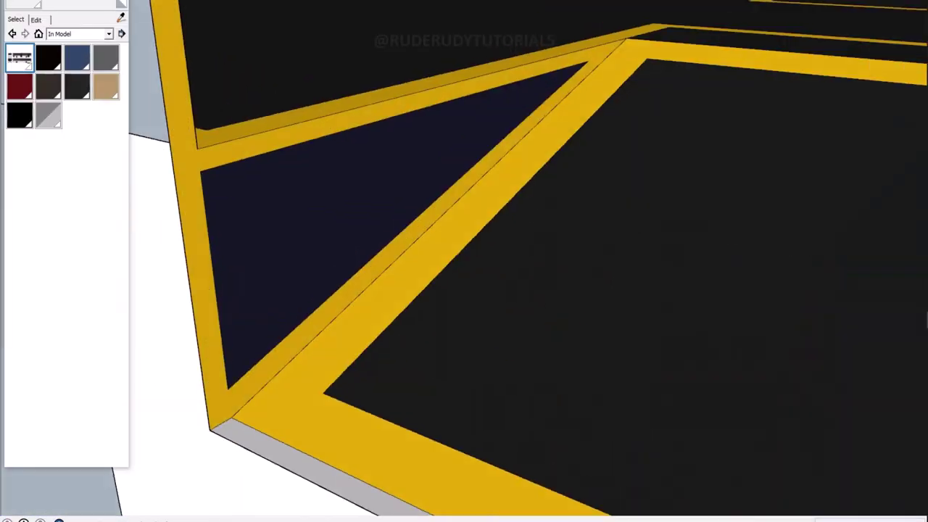